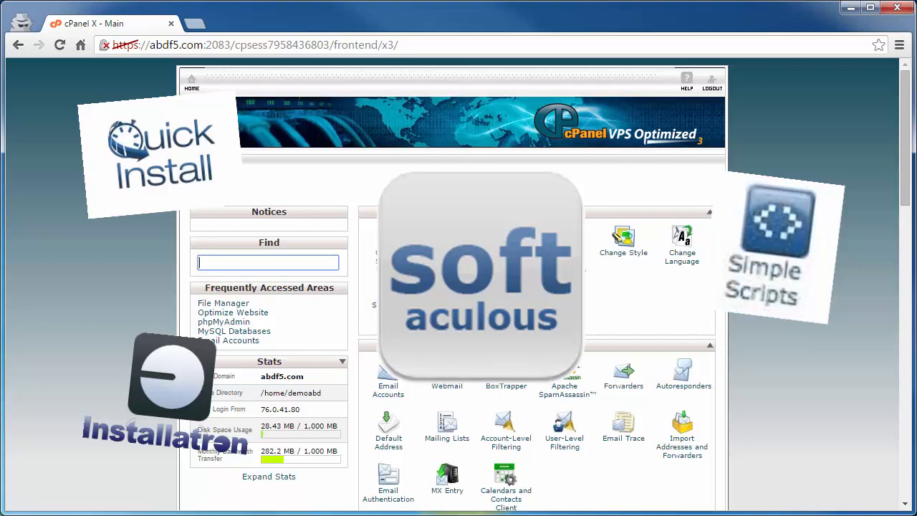
# - Scroll the cPanel home page down to Software and Services, where Softaculous is listed
pyautogui.moveTo(902, 172); pyautogui.dragTo(903, 450)
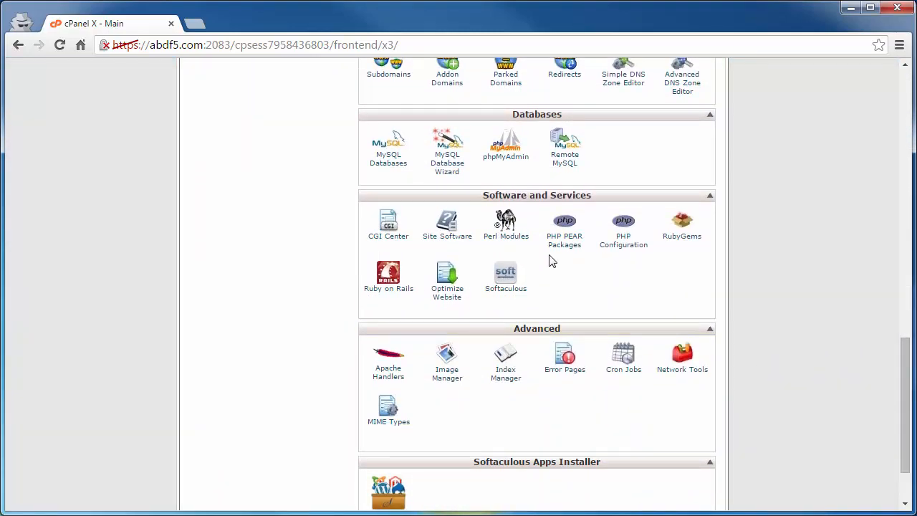
# - Launch Softaculous and bring up the WordPress 4.3.1 install form for abdf5.com
pyautogui.click(508, 294)
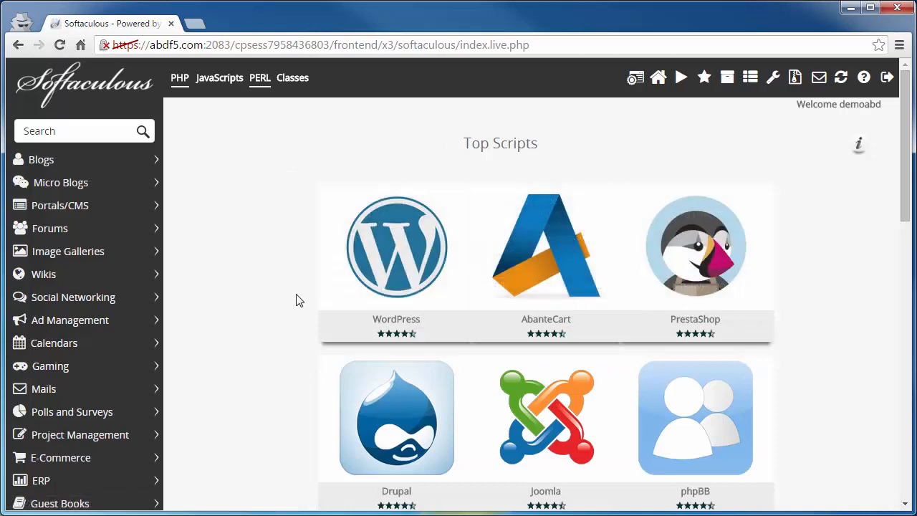
pyautogui.moveTo(402, 257)
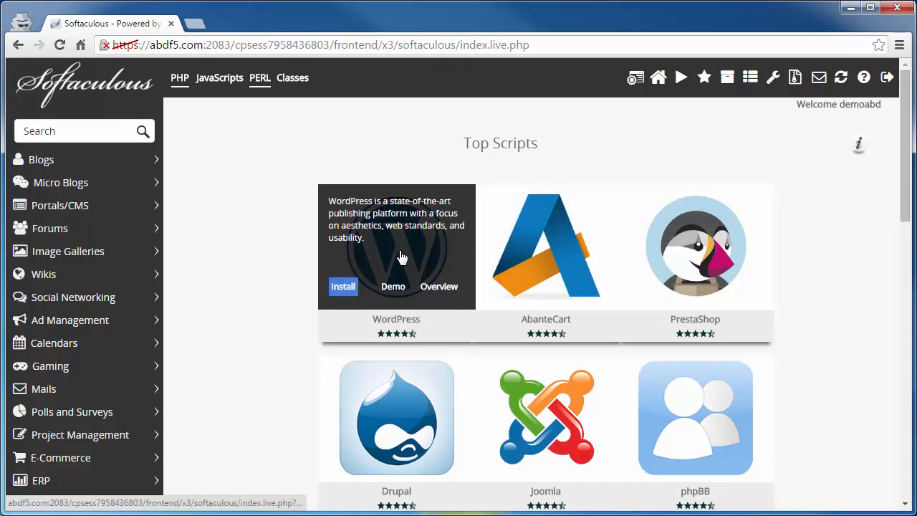
pyautogui.click(402, 256)
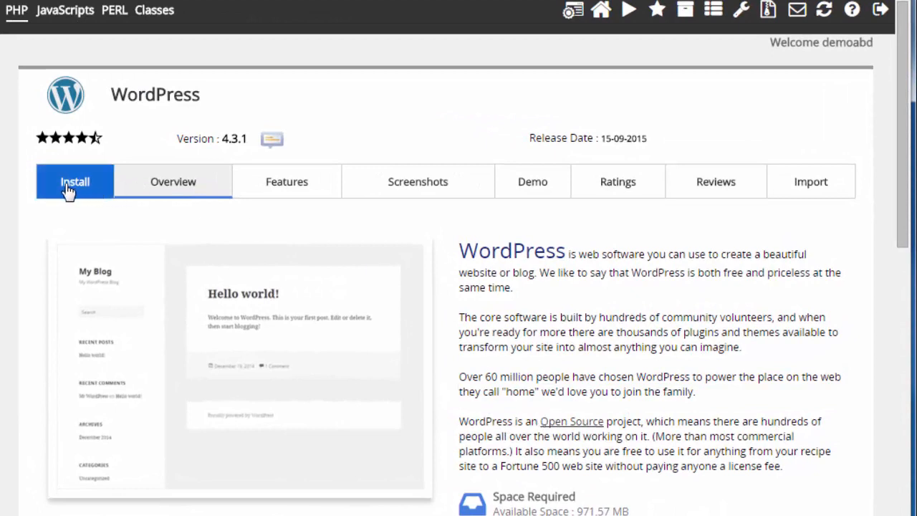
pyautogui.click(68, 191)
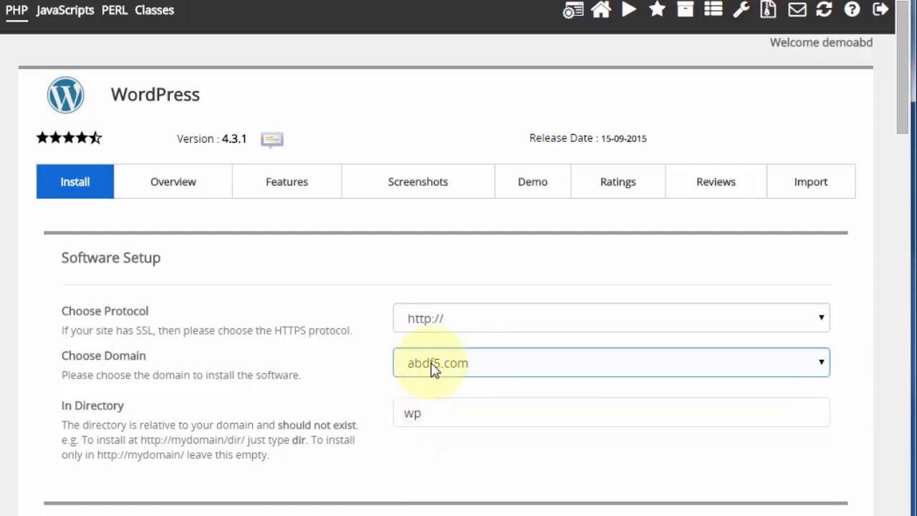
# - Delete 'wp' from In Directory so WordPress installs at the domain root
pyautogui.moveTo(431, 416); pyautogui.dragTo(405, 415)
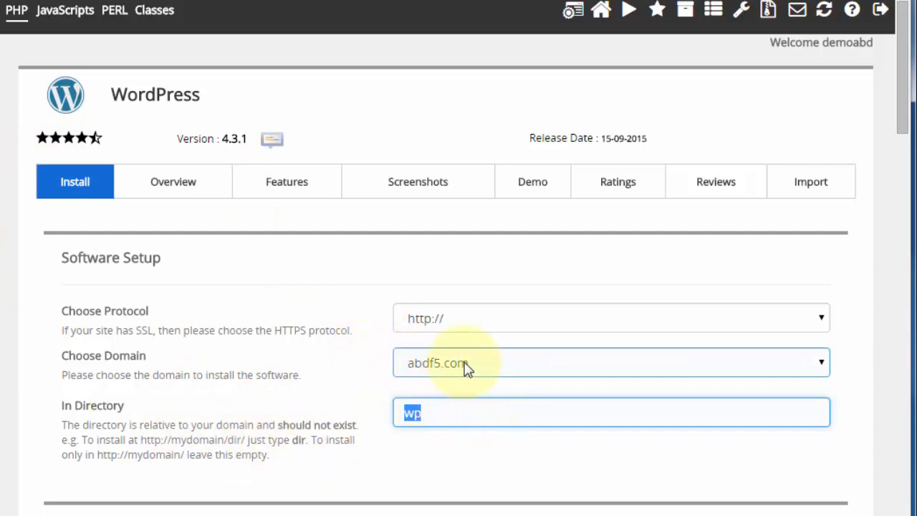
pyautogui.press('BackSpace')
pyautogui.scroll(-3, 321, 424)
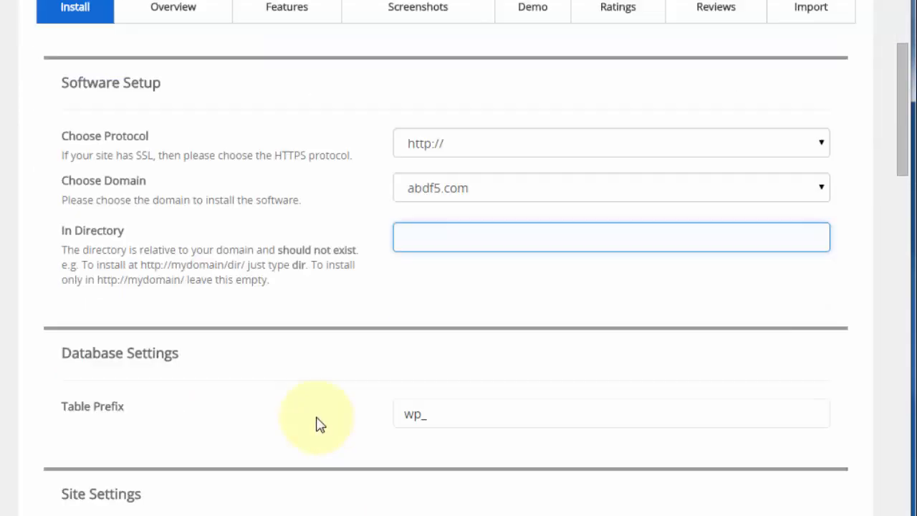
pyautogui.scroll(-3, 320, 425)
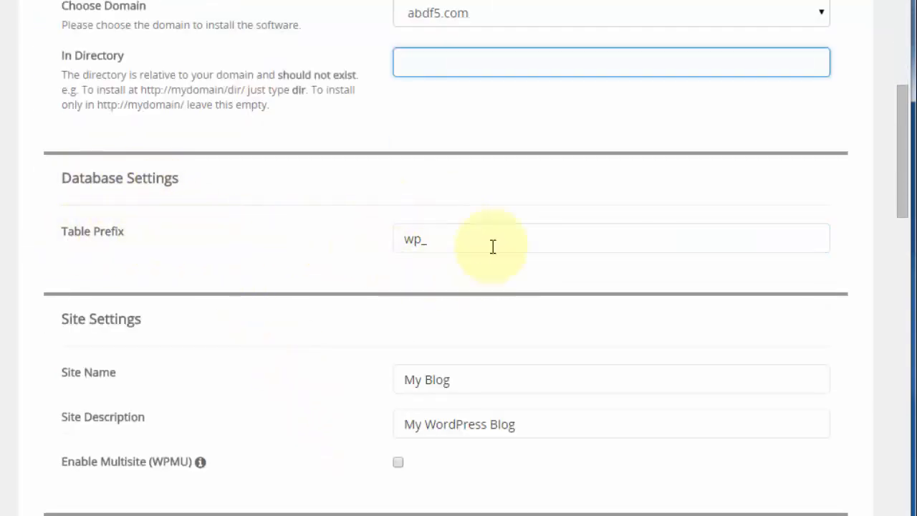
pyautogui.scroll(-3, 373, 263)
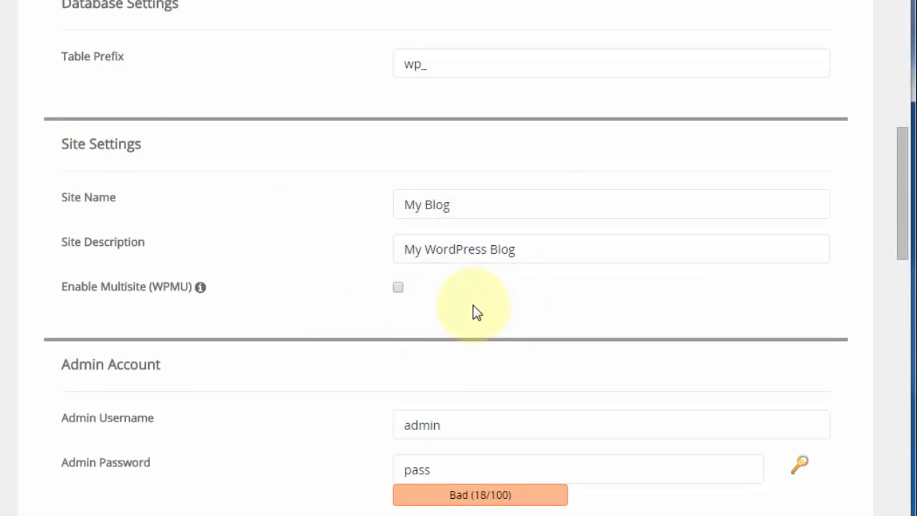
# - Replace the default admin username with a custom one
pyautogui.click(428, 200)
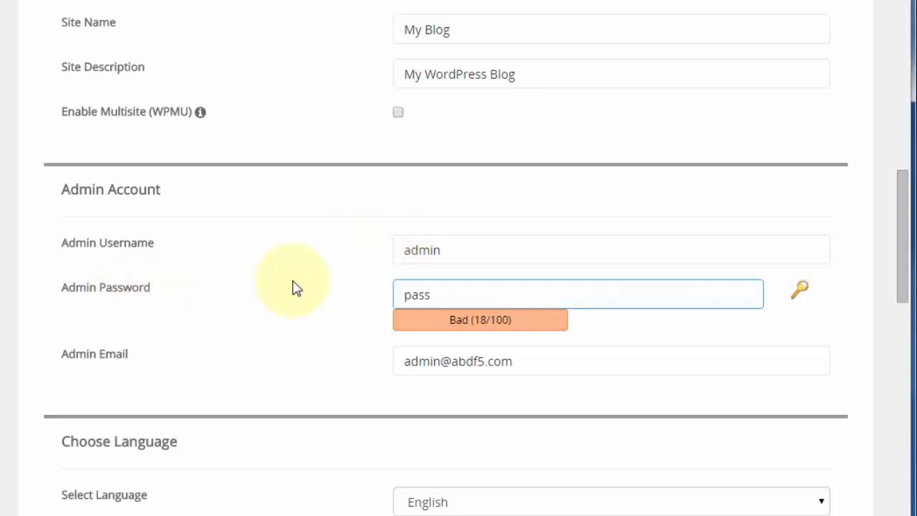
pyautogui.click(479, 362)
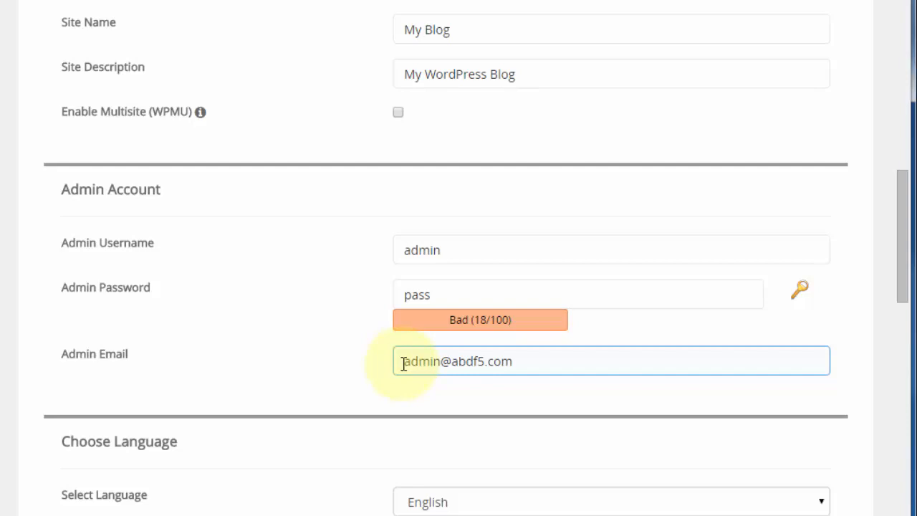
pyautogui.click(440, 250)
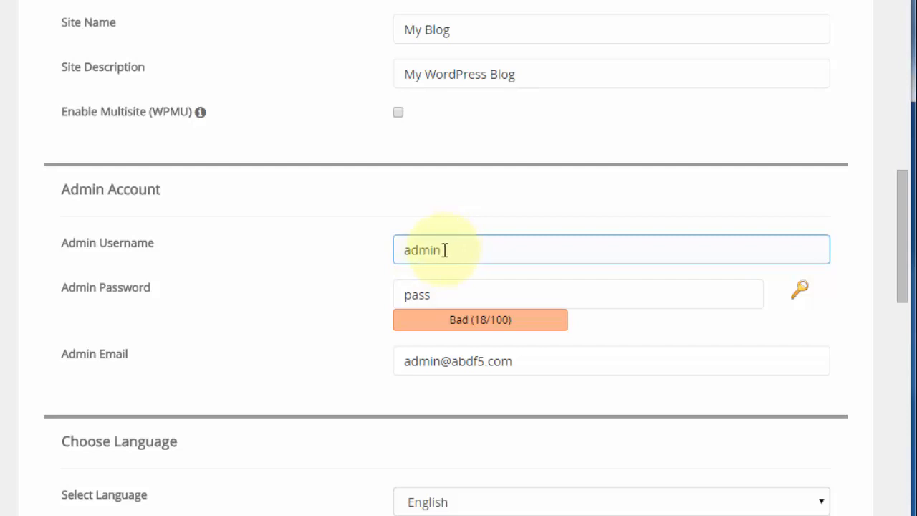
pyautogui.doubleClick(445, 250)
pyautogui.write('josd49')
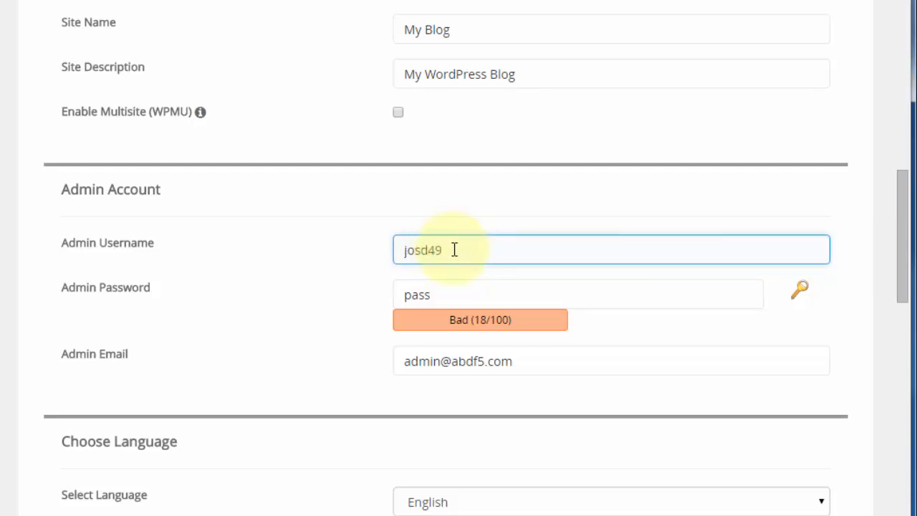
# - Generate a random admin password and append extra characters, reaching Strong 100/100
pyautogui.click(433, 299)
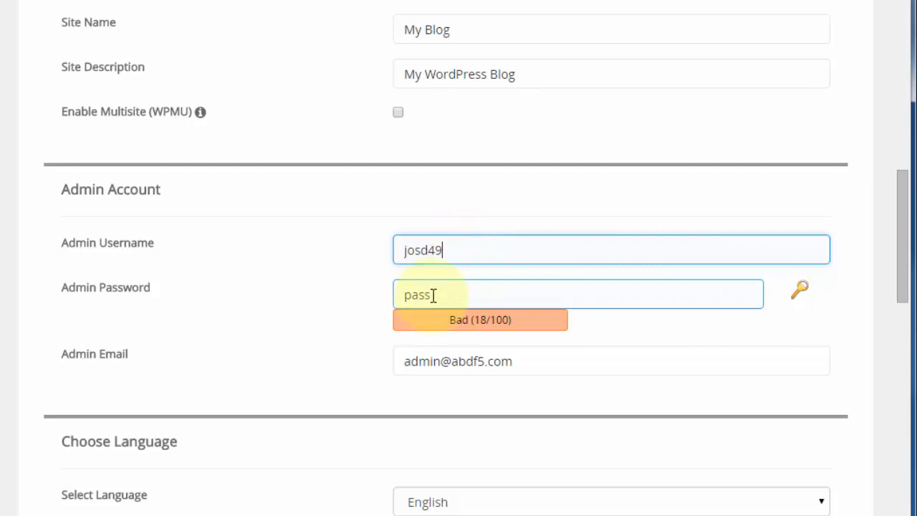
pyautogui.click(802, 292)
pyautogui.click(800, 294)
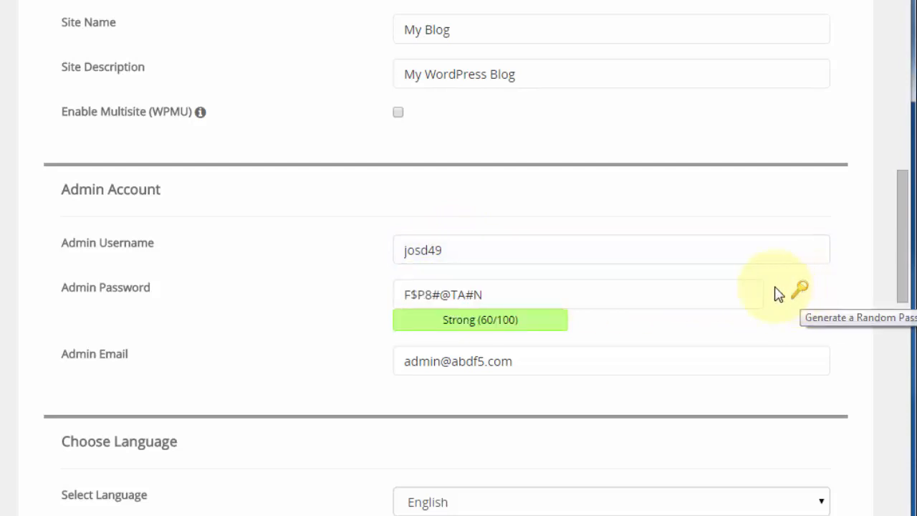
pyautogui.click(490, 302)
pyautogui.click(484, 324)
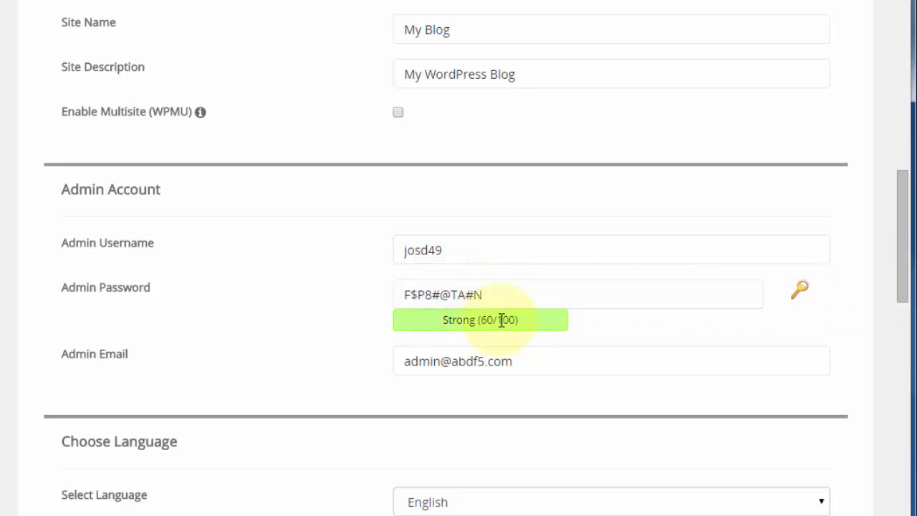
pyautogui.click(499, 295)
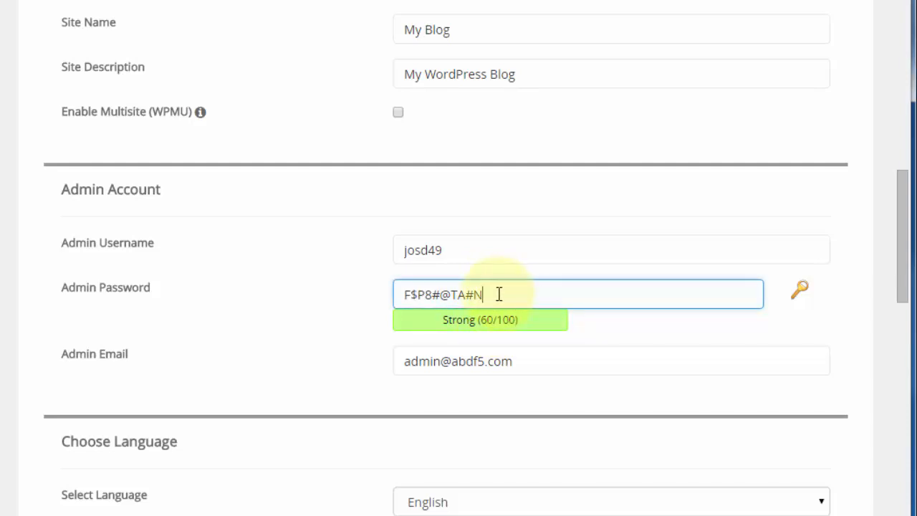
pyautogui.moveTo(534, 295); pyautogui.dragTo(406, 298)
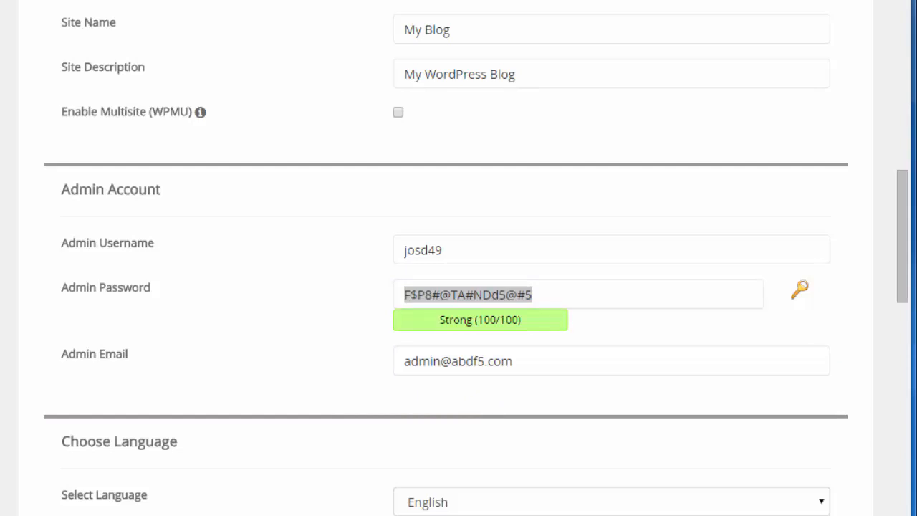
pyautogui.click(281, 365)
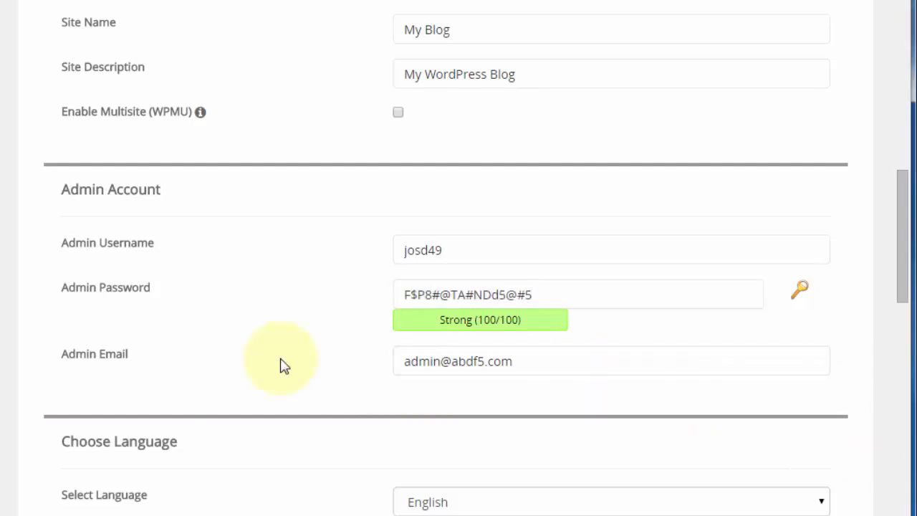
# - Add the Limit Login Attempts plugin and expand Advanced Options (database wp425)
pyautogui.scroll(-4, 281, 366)
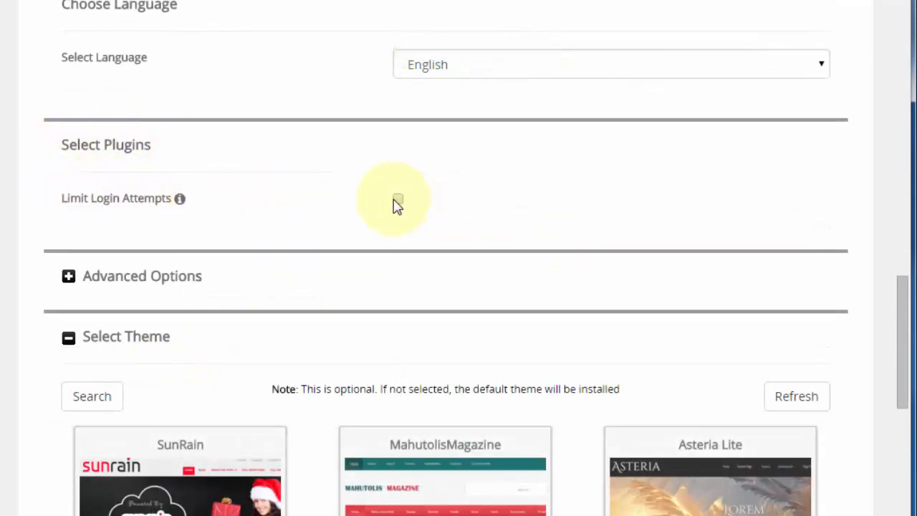
pyautogui.click(398, 199)
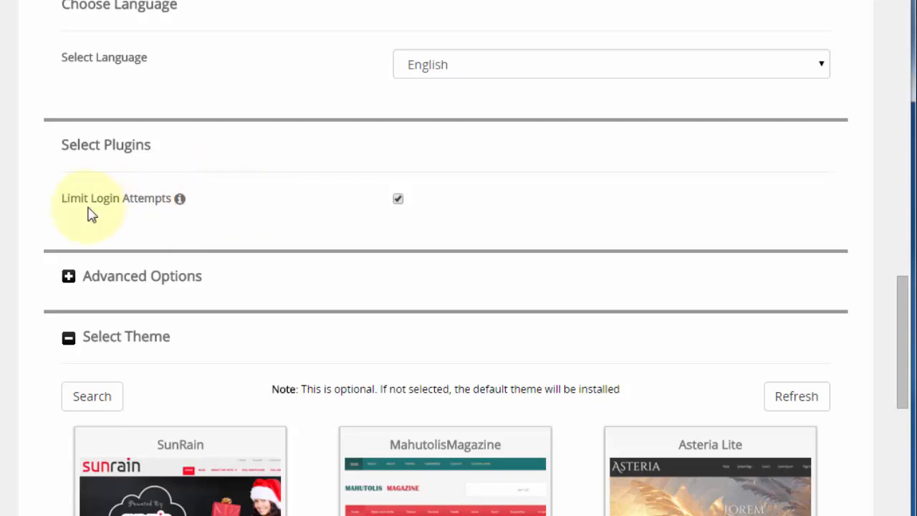
pyautogui.moveTo(182, 203)
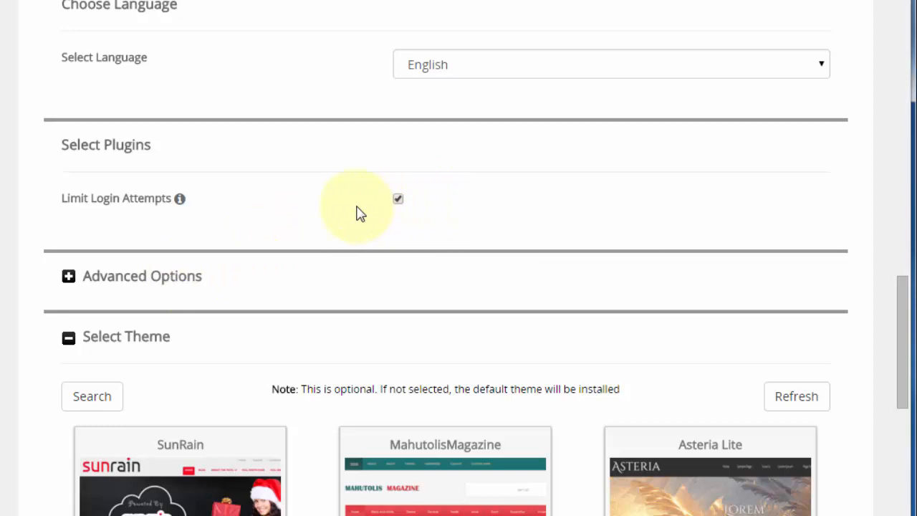
pyautogui.click(126, 284)
# - Try Once a day backups, then revert to Don't backup with rotation left at 4
pyautogui.scroll(-4, 127, 285)
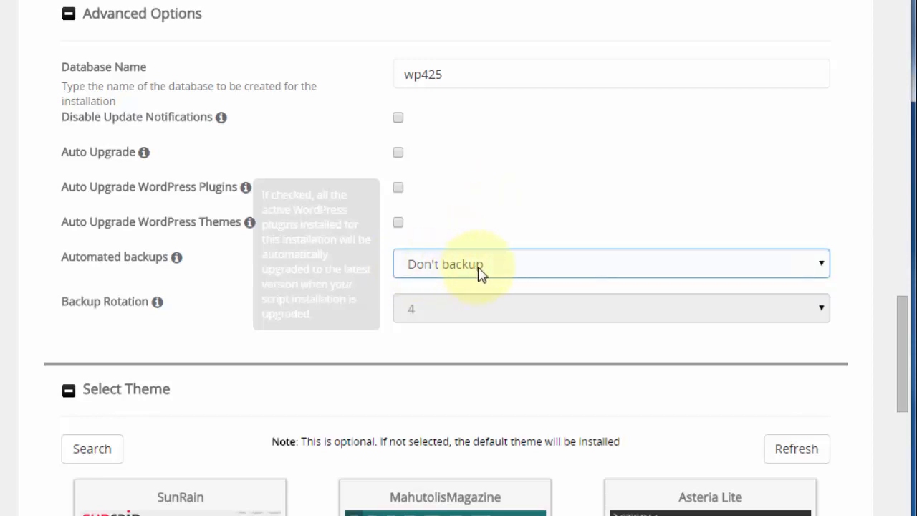
pyautogui.click(431, 265)
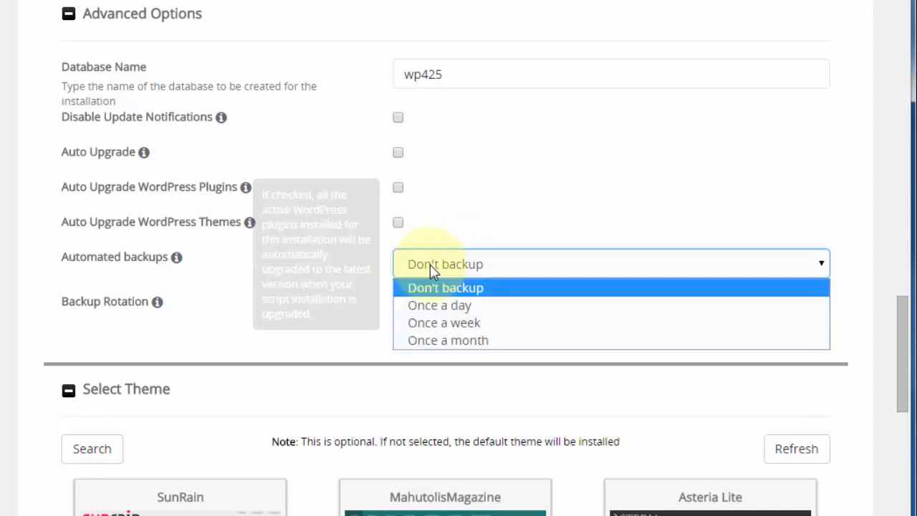
pyautogui.click(461, 306)
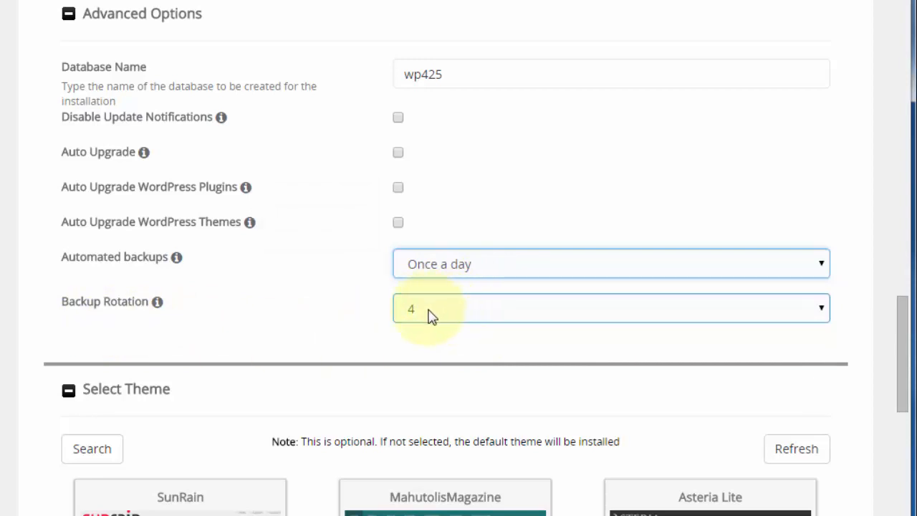
pyautogui.click(430, 316)
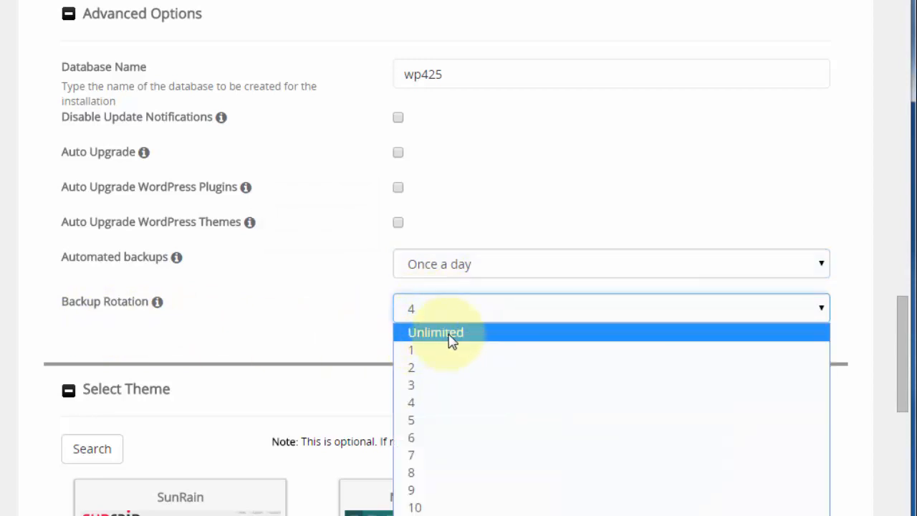
pyautogui.click(413, 403)
pyautogui.click(491, 269)
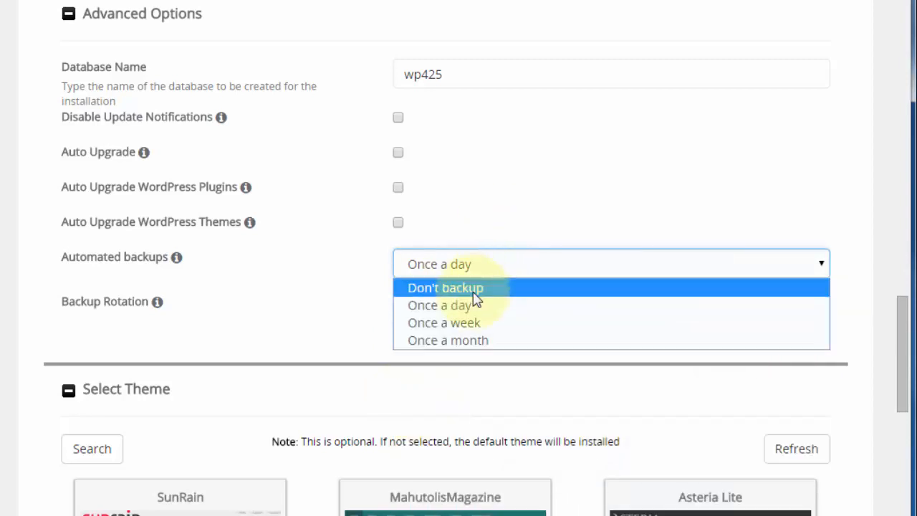
pyautogui.click(474, 288)
pyautogui.scroll(-3, 506, 160)
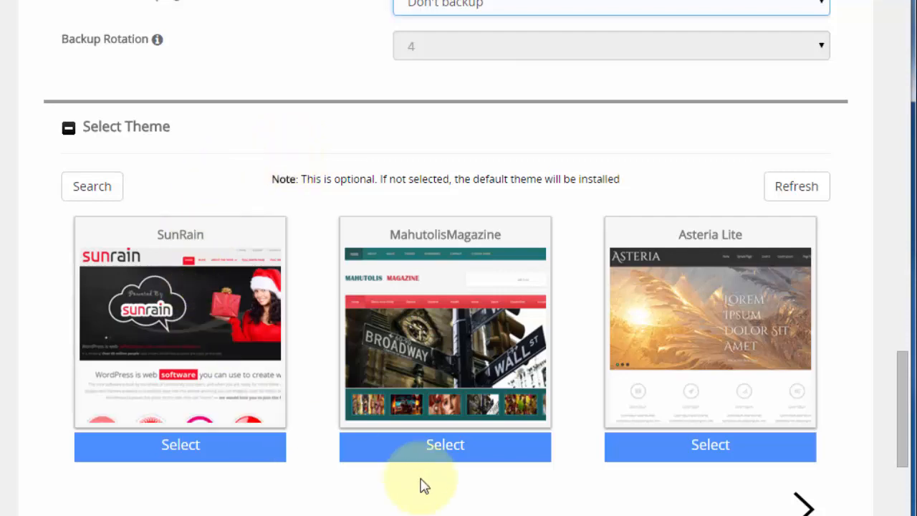
# - Run the WordPress install on abdf5.com and wait for the success confirmation
pyautogui.moveTo(255, 374)
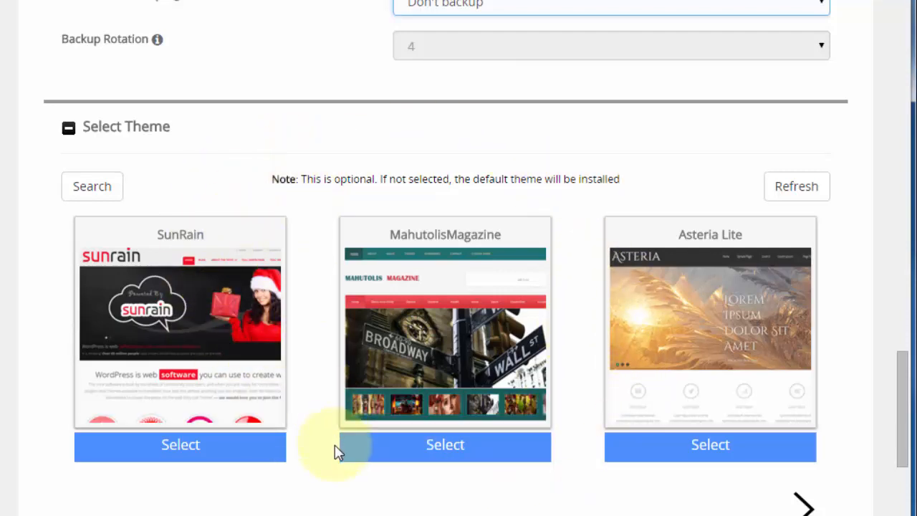
pyautogui.scroll(-4, 337, 451)
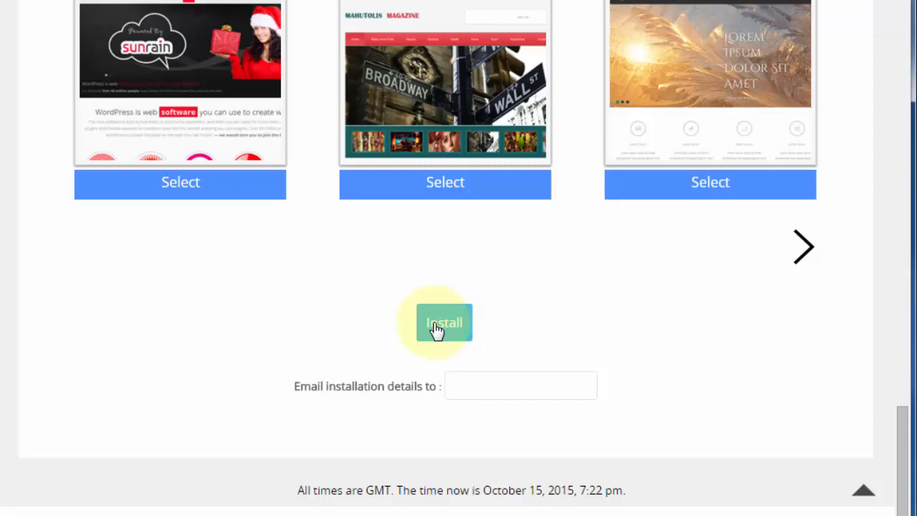
pyautogui.click(438, 327)
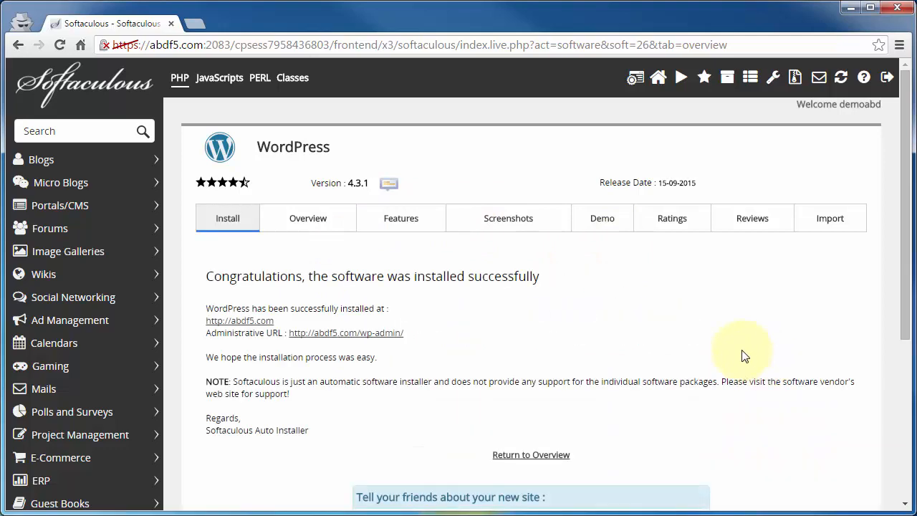
pyautogui.click(219, 322)
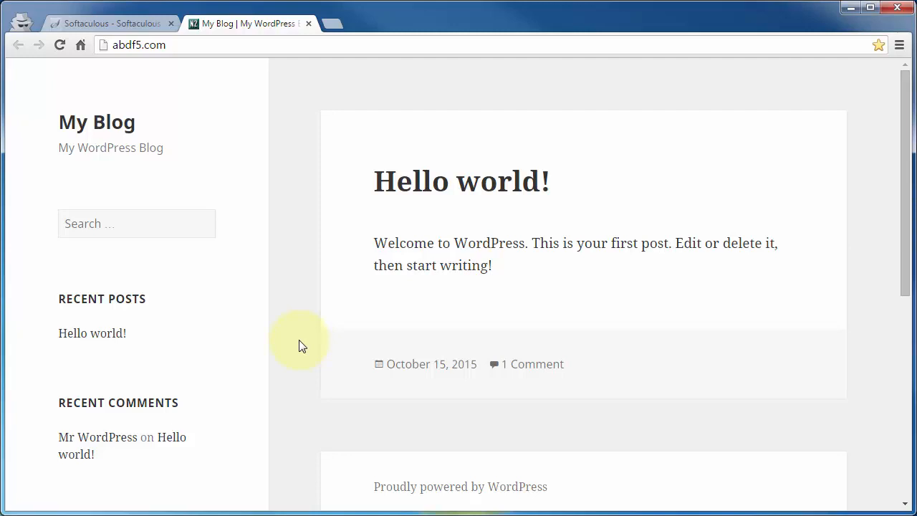
pyautogui.click(122, 25)
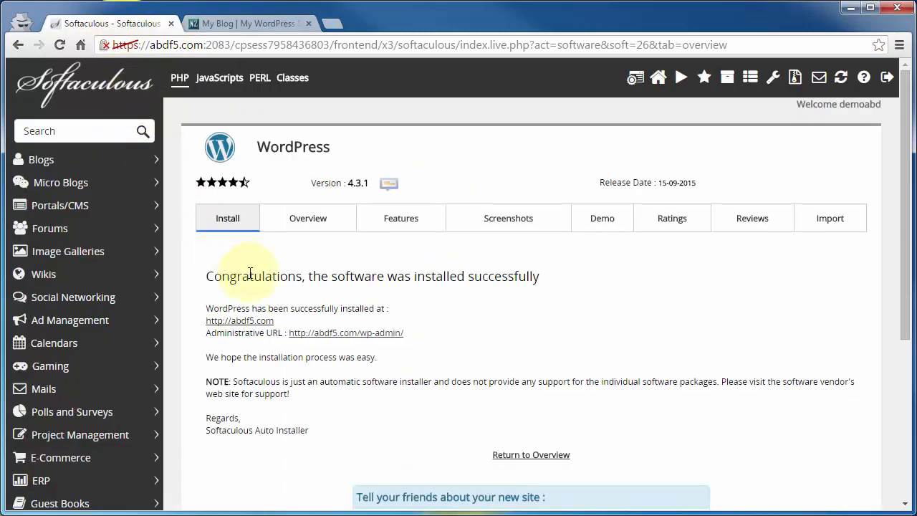
pyautogui.click(317, 340)
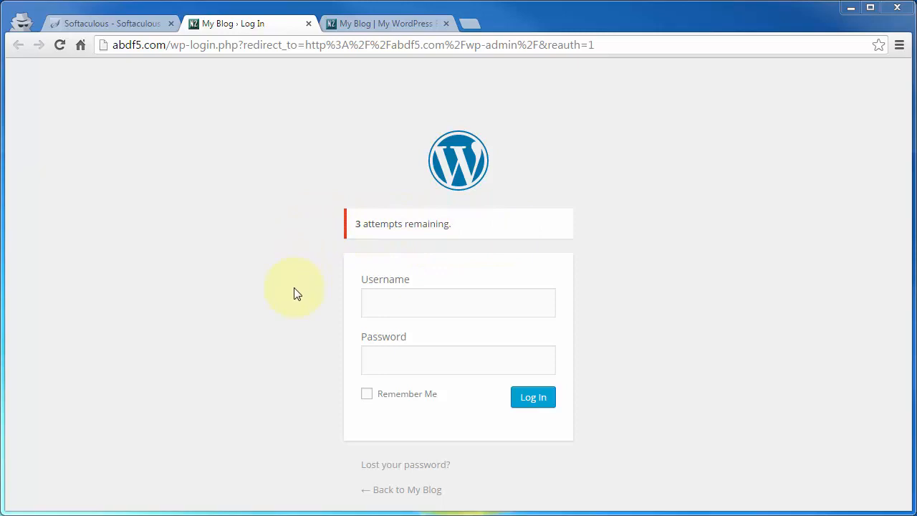
# - Log in to the WordPress dashboard with the new admin username and password
pyautogui.click(393, 305)
pyautogui.write('josd49')
pyautogui.press('Tab')
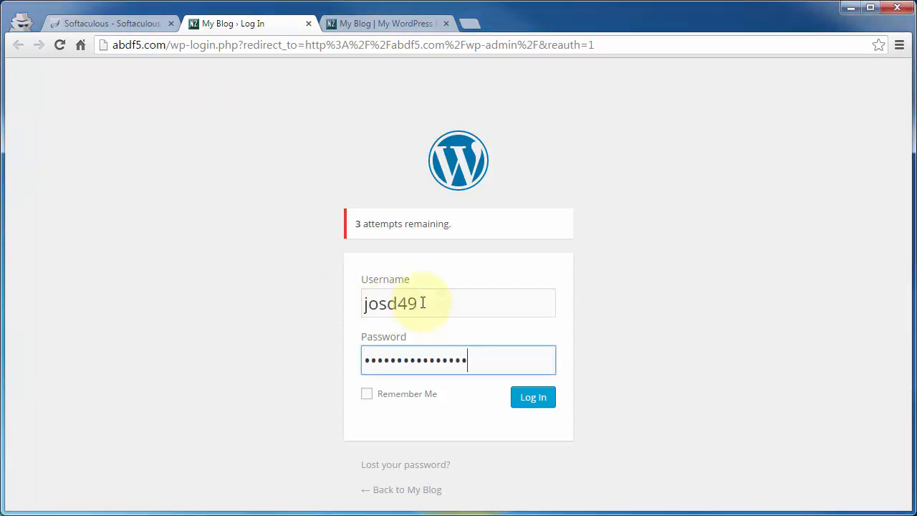
pyautogui.click(543, 401)
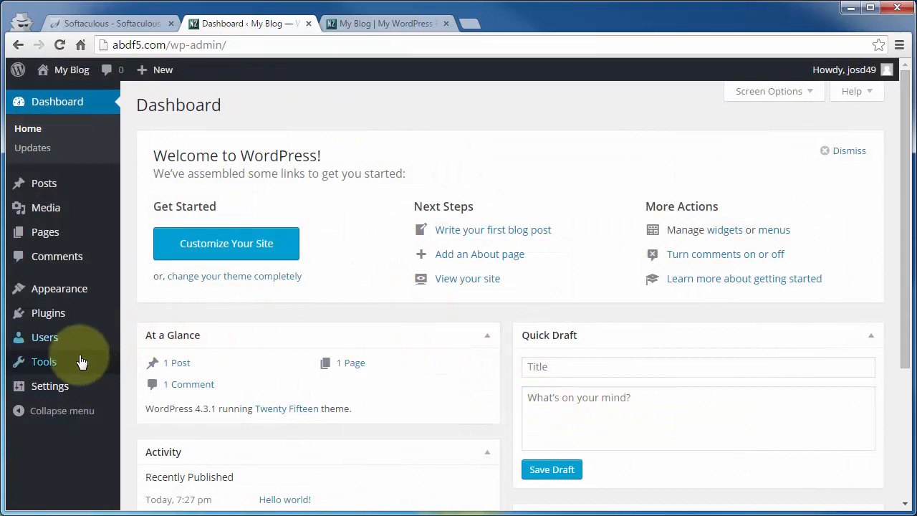
# - Open Settings > General, showing title My Blog and tagline My WordPress Blog
pyautogui.moveTo(40, 389)
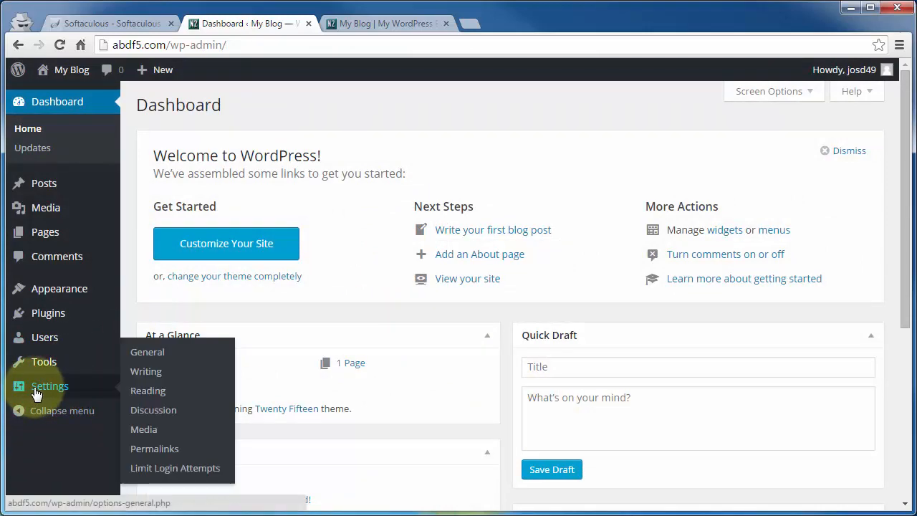
pyautogui.click(148, 354)
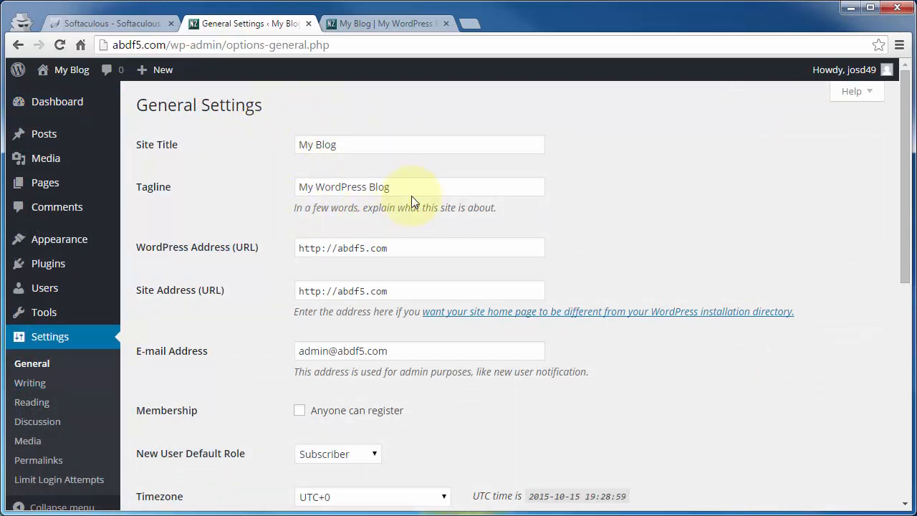
pyautogui.moveTo(36, 240)
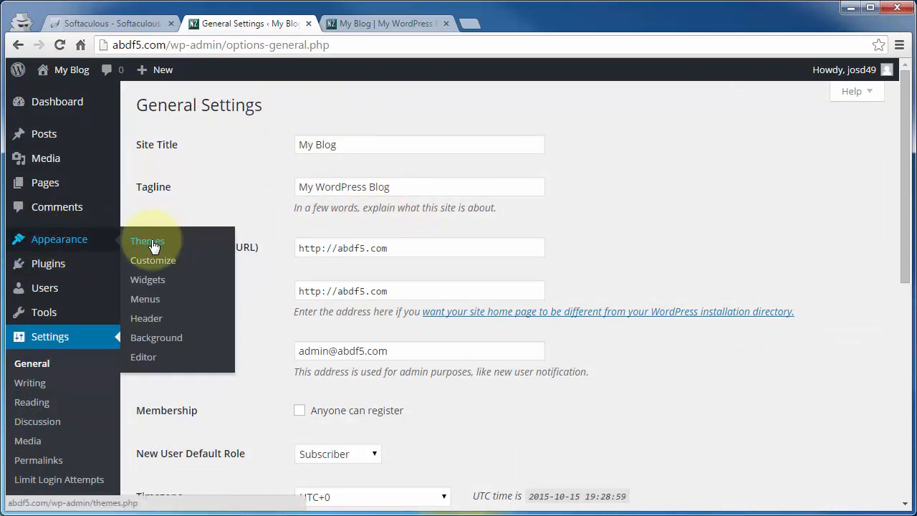